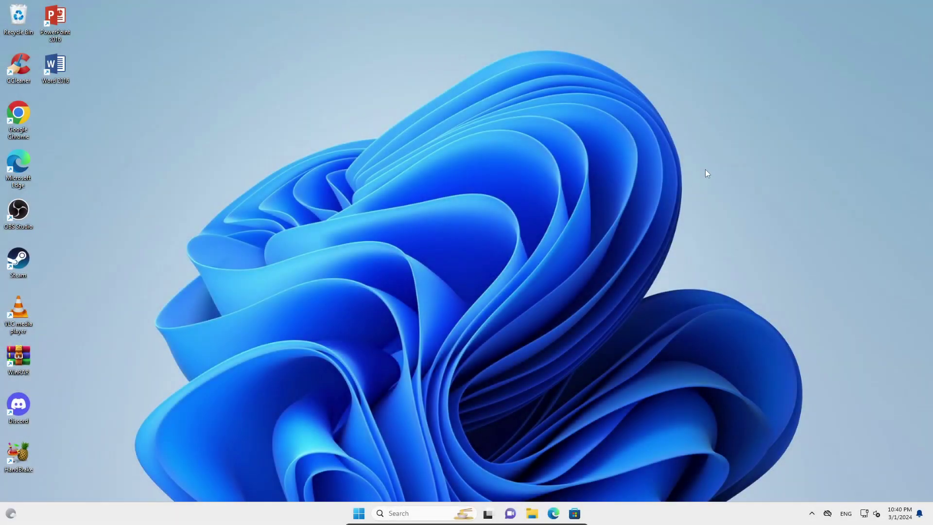
Step: Open Personalization settings from the desktop's right-click menu
{"action": "right_click", "coordinate": [705, 169]}
{"action": "left_click", "coordinate": [729, 212]}
{"action": "right_click", "coordinate": [652, 213]}
{"action": "left_click", "coordinate": [694, 250]}
{"action": "right_click", "coordinate": [681, 116]}
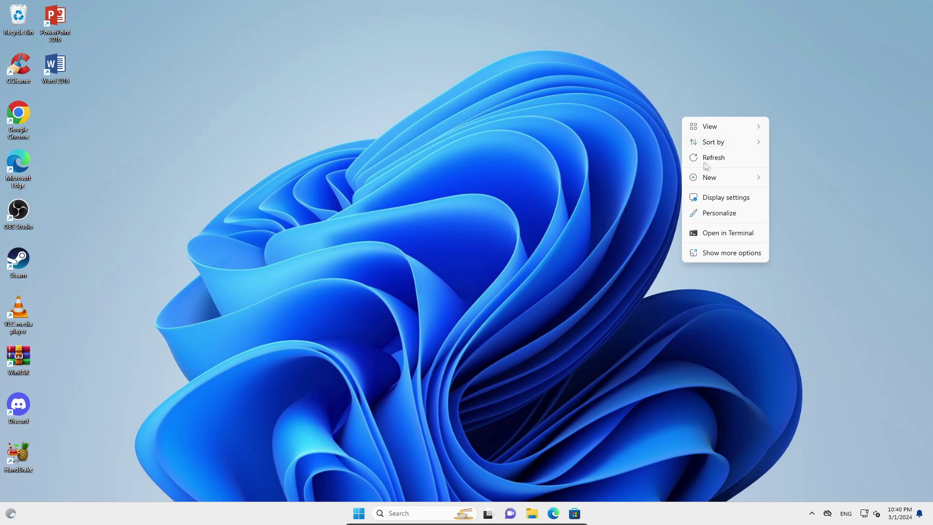
{"action": "left_click", "coordinate": [718, 211]}
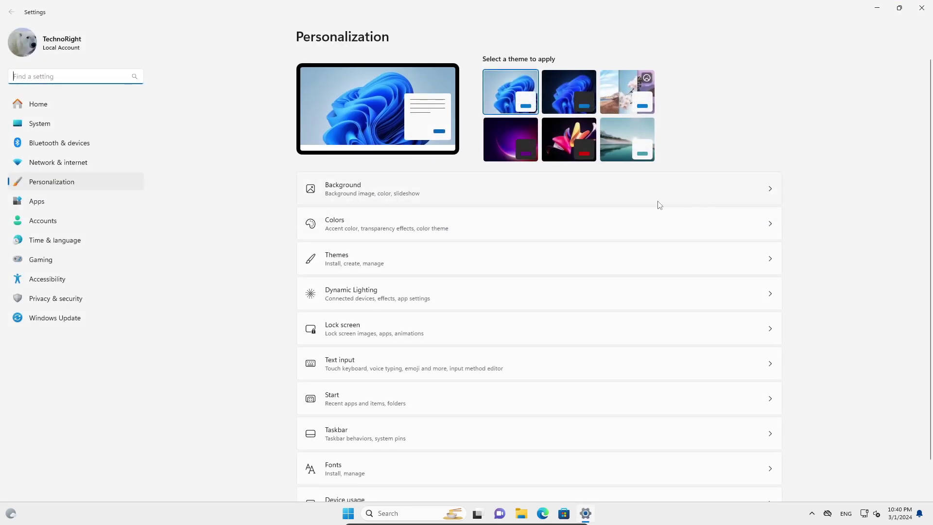
Step: Go to the Lock screen page and expand the 'Personalize your lock screen' background choices
{"action": "left_click", "coordinate": [352, 330]}
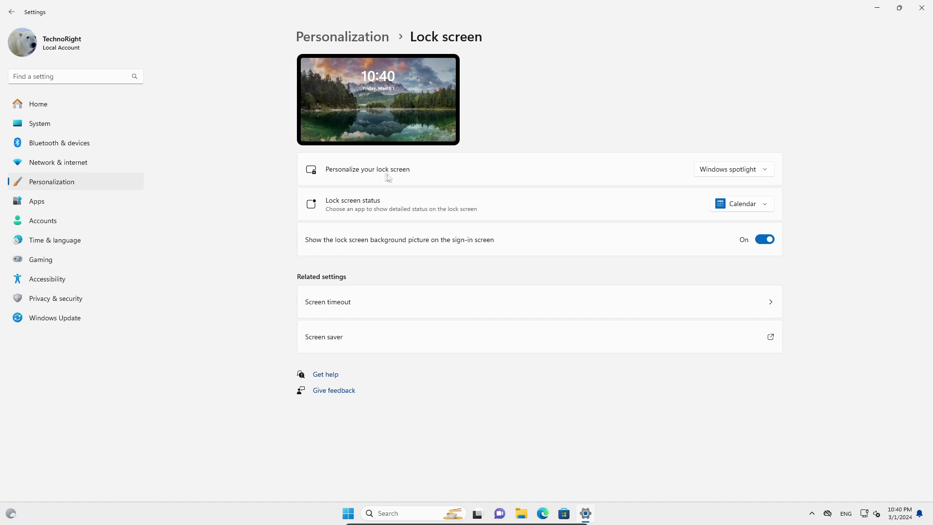
{"action": "left_click", "coordinate": [727, 169]}
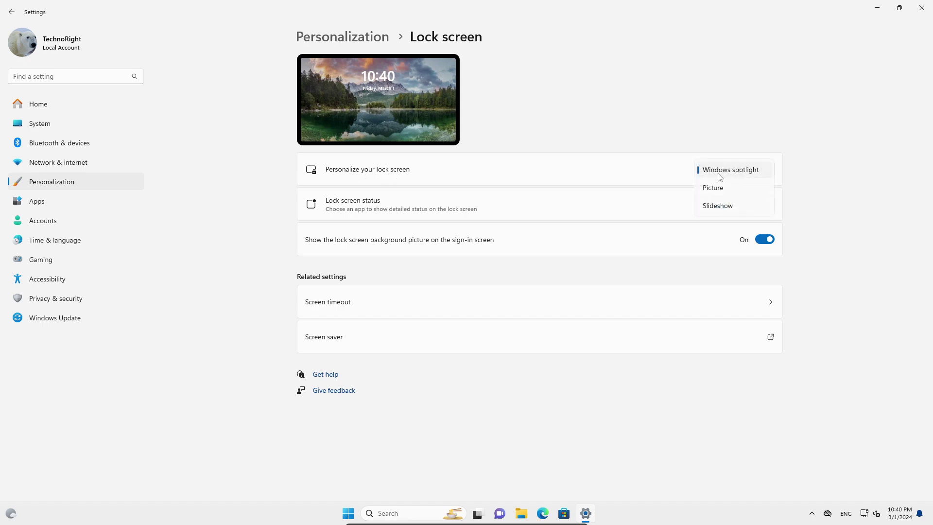
Step: Switch the lock screen background to Picture, try a recent image, then browse for a photo
{"action": "left_click", "coordinate": [714, 188]}
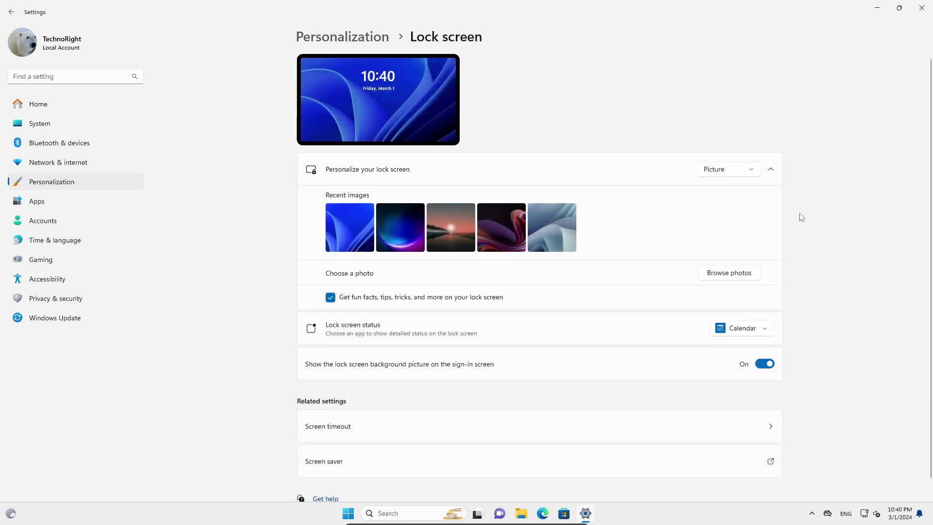
{"action": "left_click", "coordinate": [543, 221]}
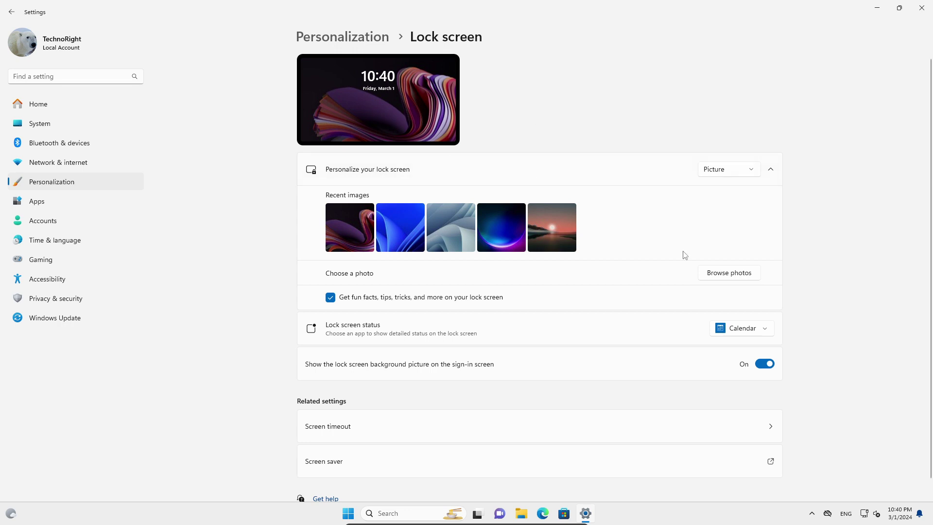
{"action": "left_click", "coordinate": [728, 272]}
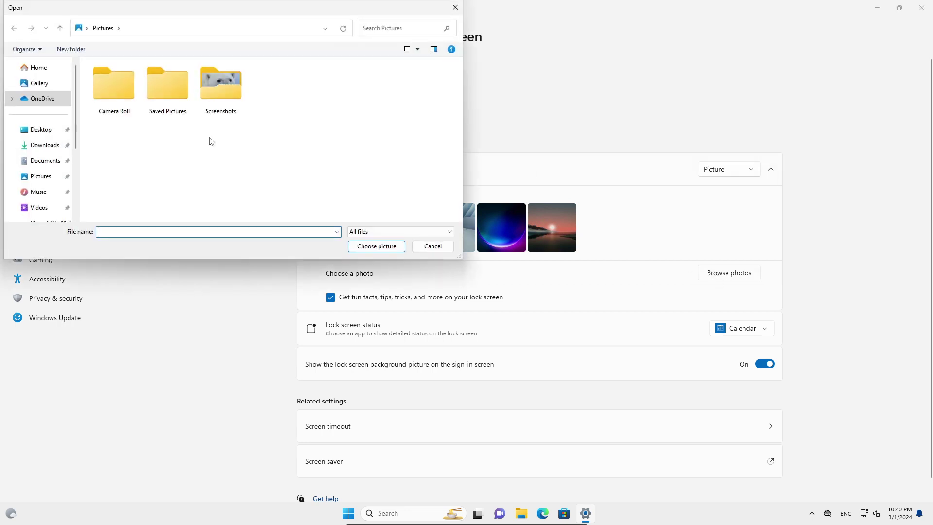
Step: Choose the polar bear screenshot from the Screenshots folder as the lock screen picture
{"action": "double_click", "coordinate": [222, 88]}
{"action": "left_click", "coordinate": [113, 91]}
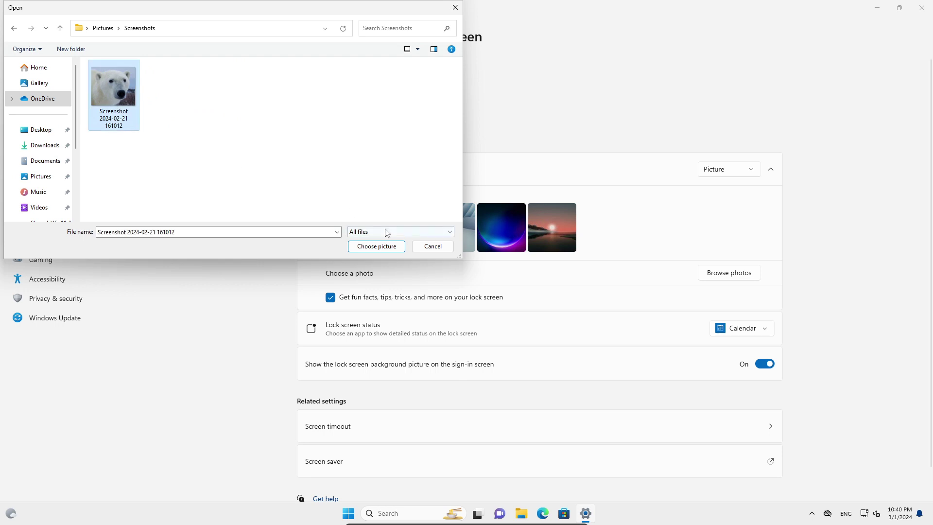
{"action": "left_click", "coordinate": [376, 247]}
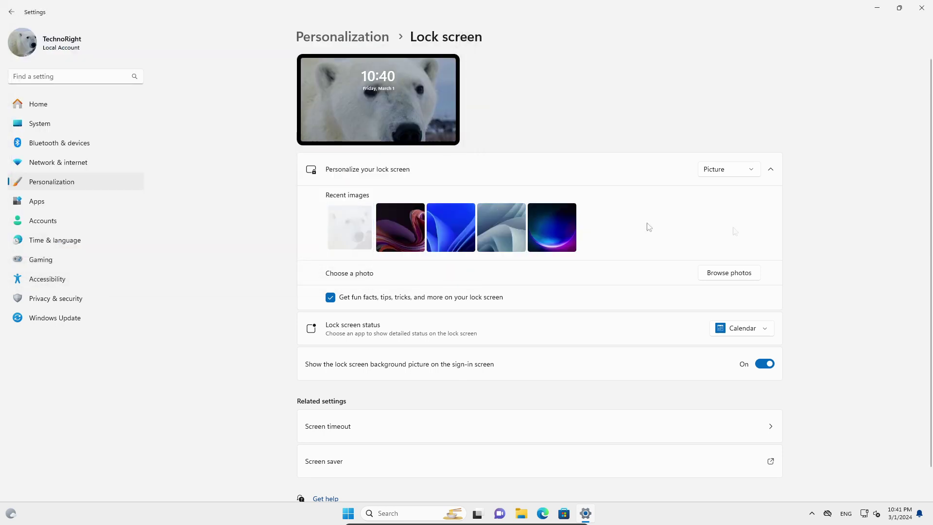
Step: Close Settings, lock the PC to view the polar bear lock screen, then sign back in
{"action": "left_click", "coordinate": [922, 9]}
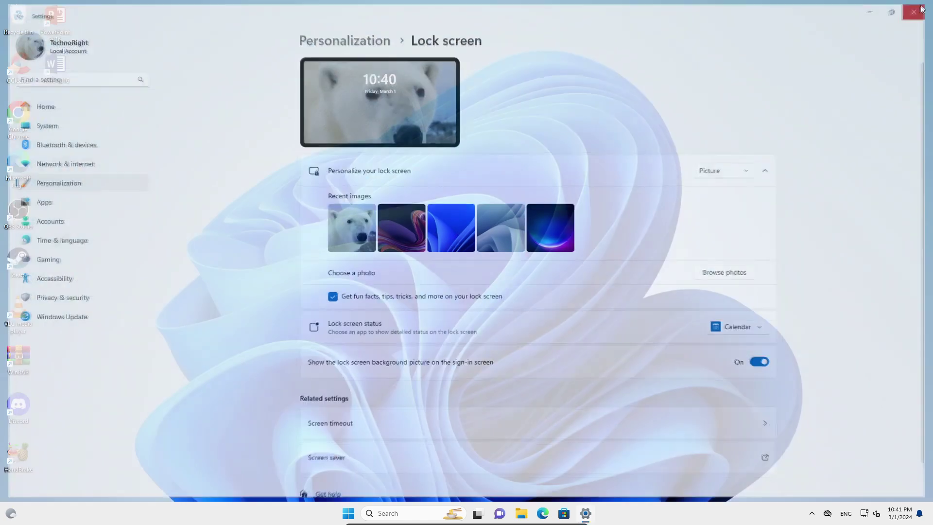
{"action": "left_click", "coordinate": [359, 513]}
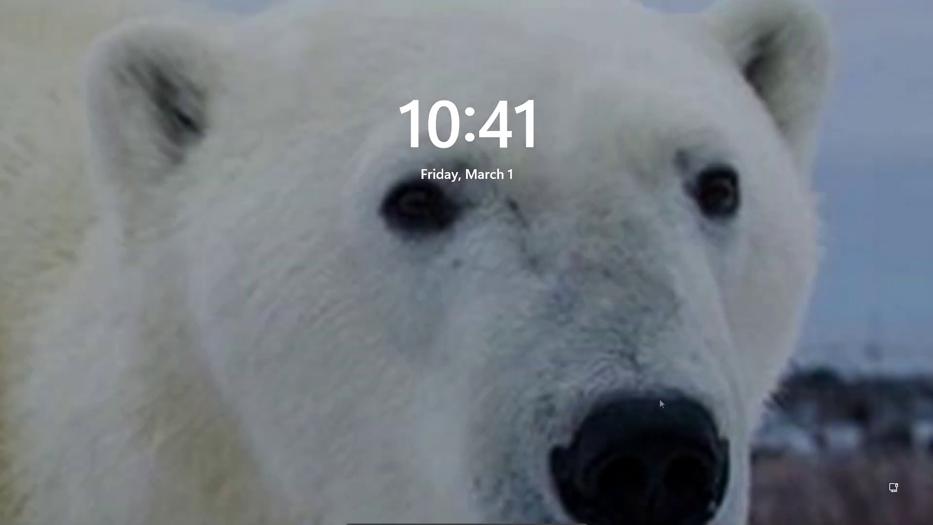
{"action": "left_click", "coordinate": [601, 381]}
{"action": "left_click", "coordinate": [467, 281]}
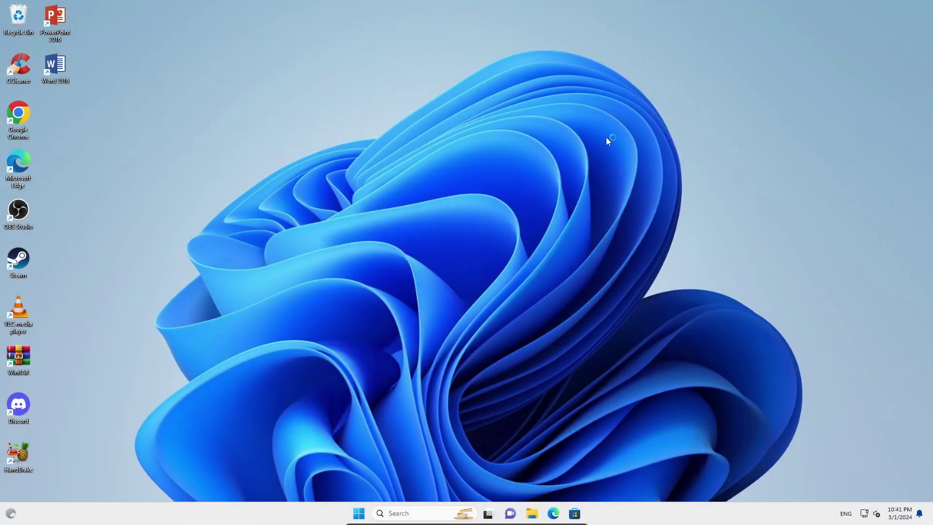
{"action": "right_click", "coordinate": [653, 198]}
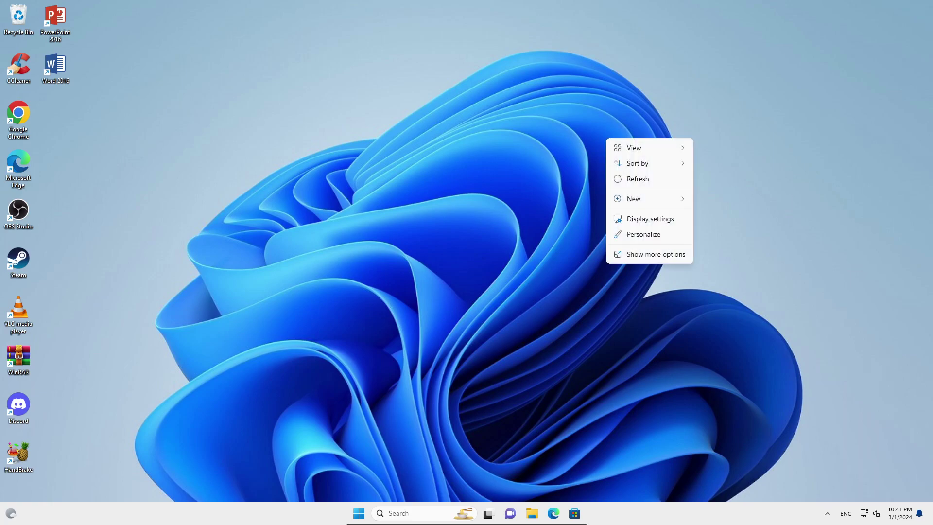